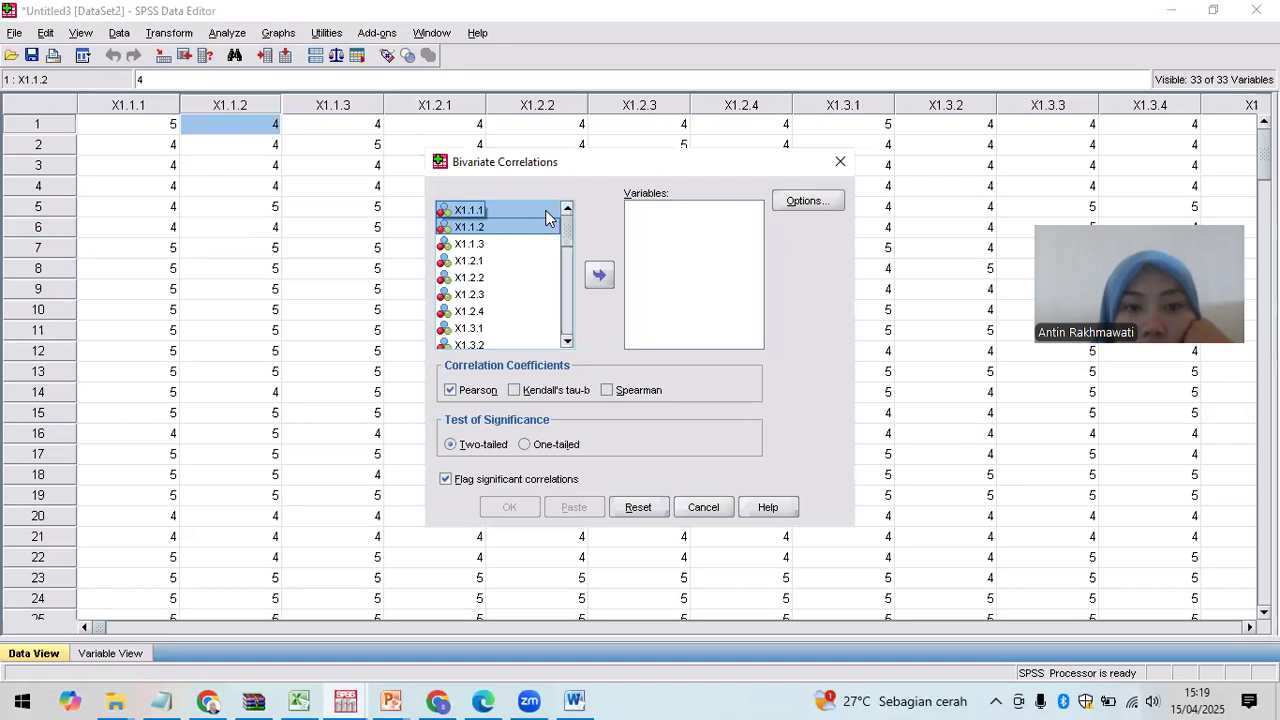
key(shift+Down)
key(shift+Down)
key(shift+Down)
key(shift+Down)
key(shift+Down)
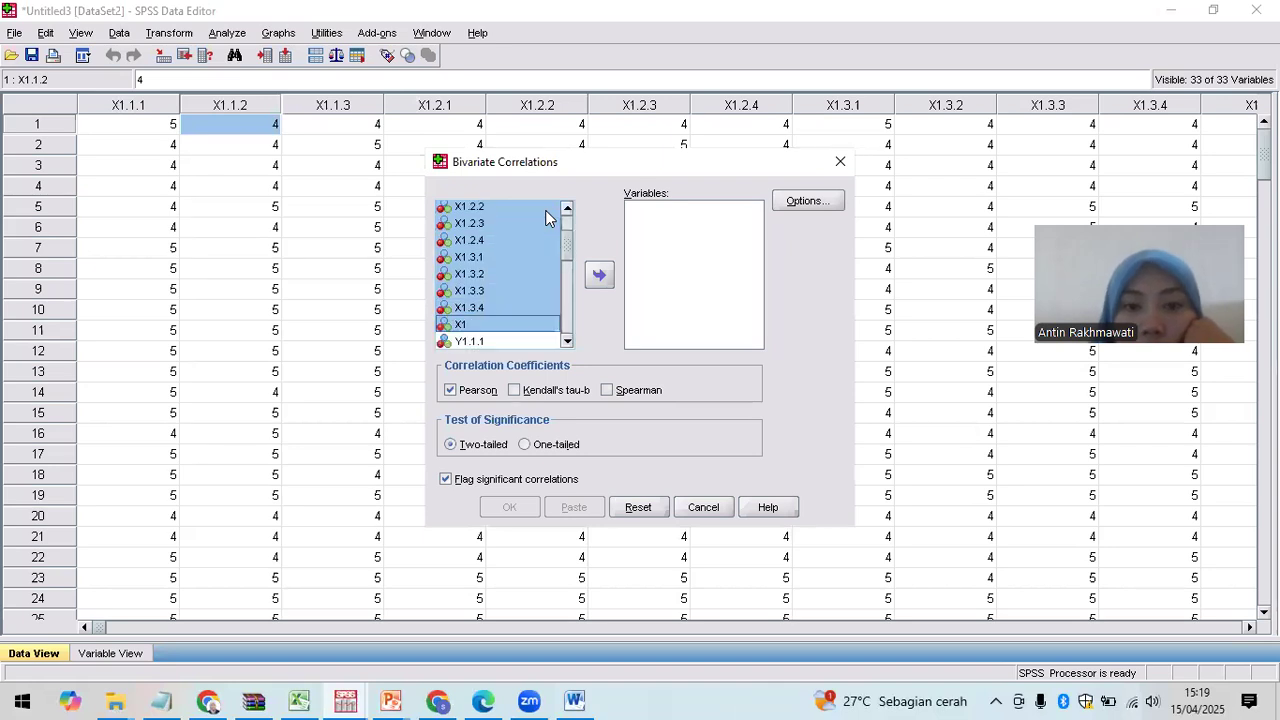
Step: Run a Pearson correlation of items X1.1.1–X1.3.4 with total X1, including means and standard deviations
click(600, 279)
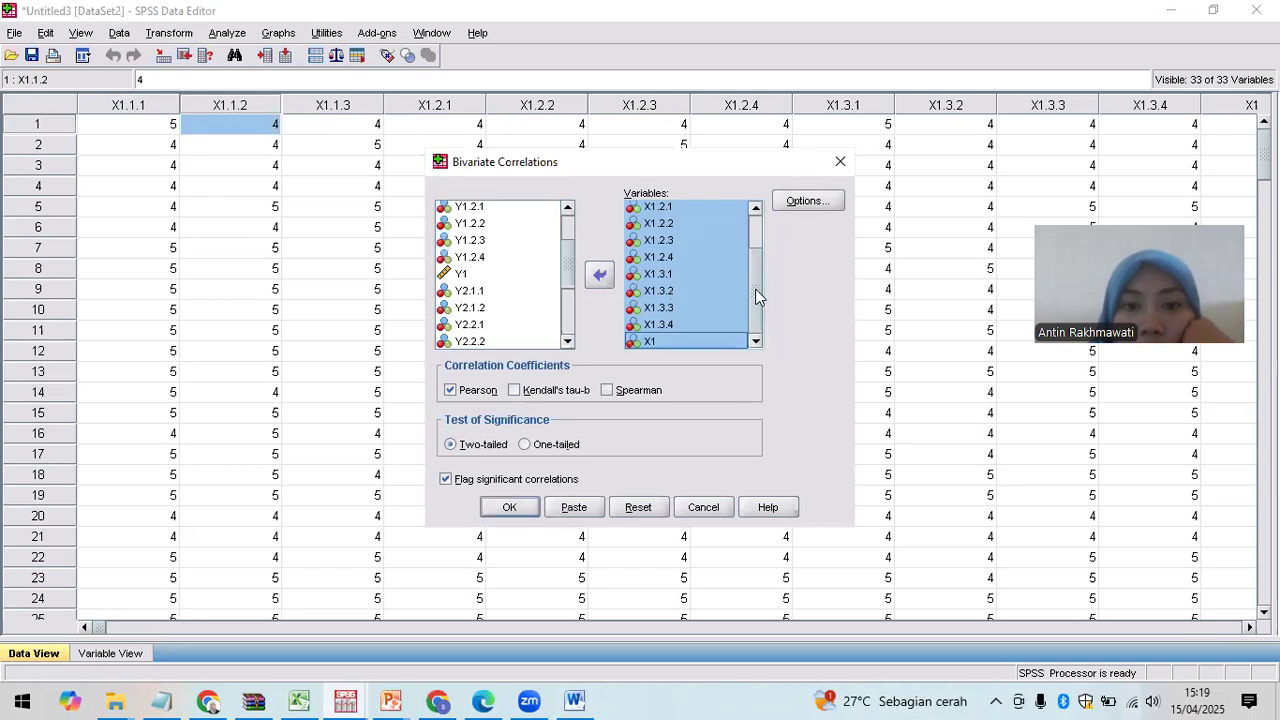
scroll(740, 232, up, 2)
scroll(742, 300, down, 2)
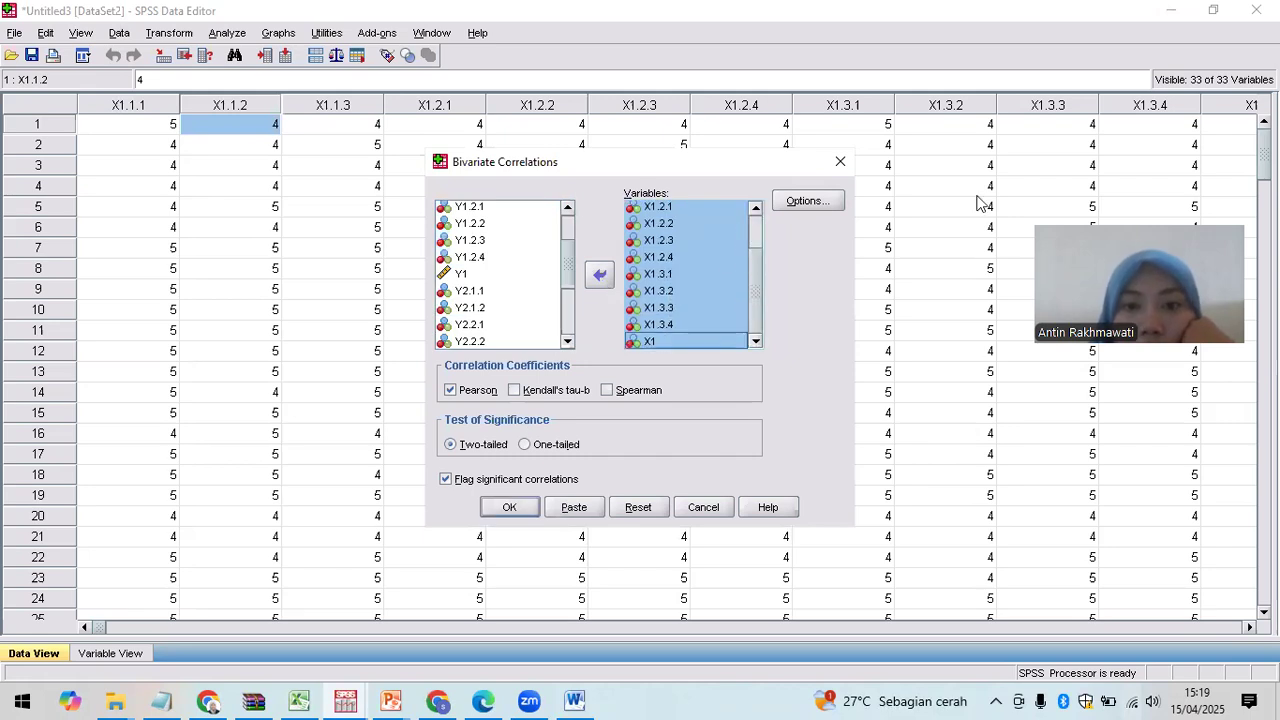
click(795, 203)
click(614, 298)
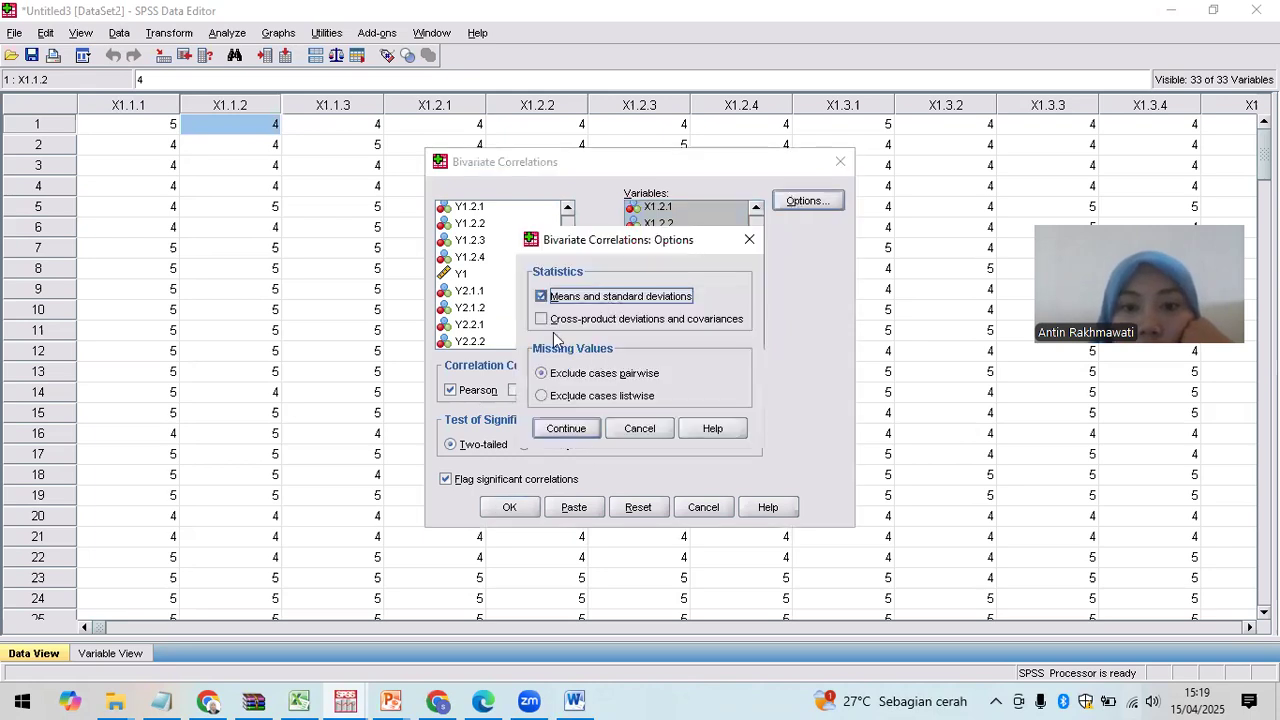
click(570, 431)
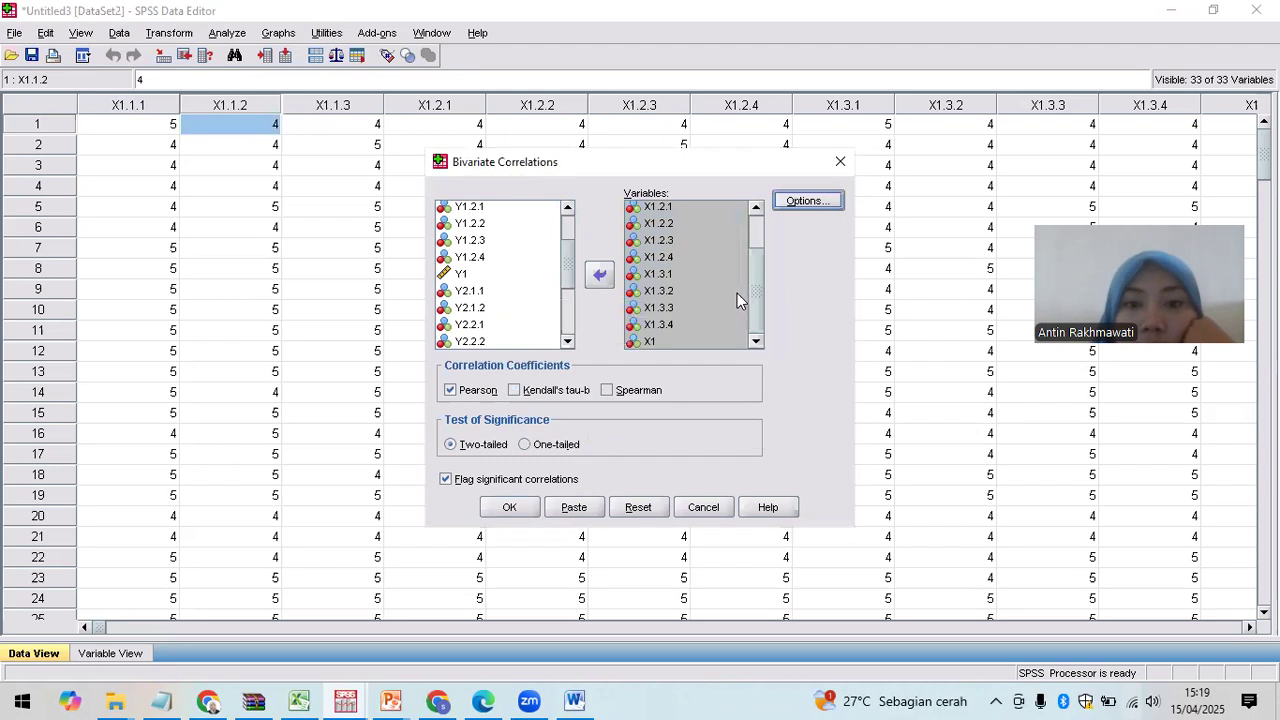
click(510, 508)
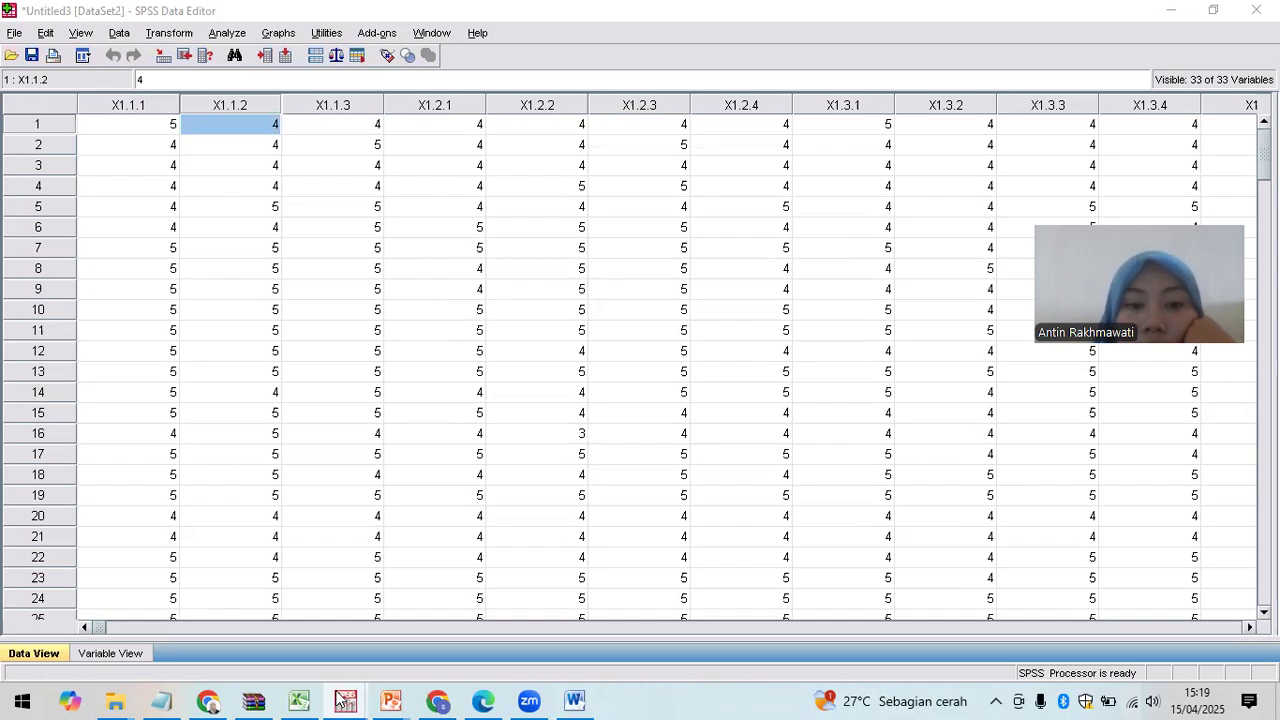
mouse_move(345, 700)
click(49, 630)
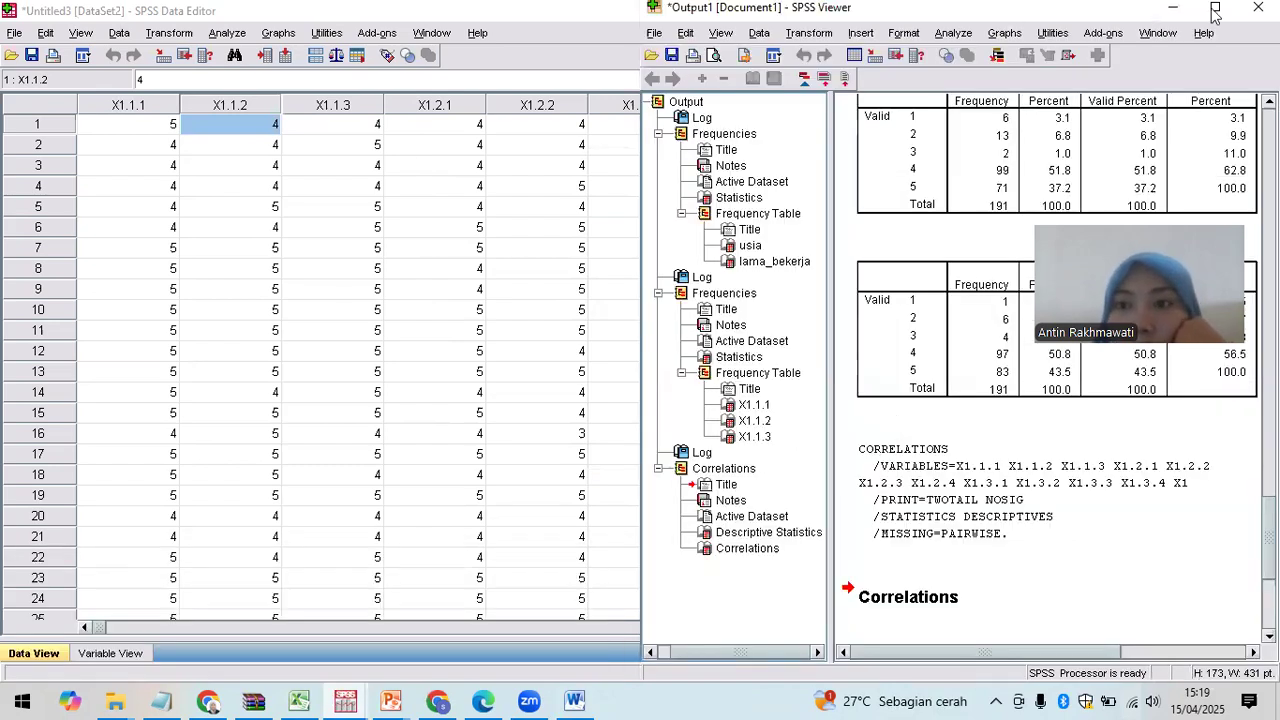
Step: Maximise the output viewer and scroll the Correlations table, where total X1 correlates .430–.770 with each item
click(92, 447)
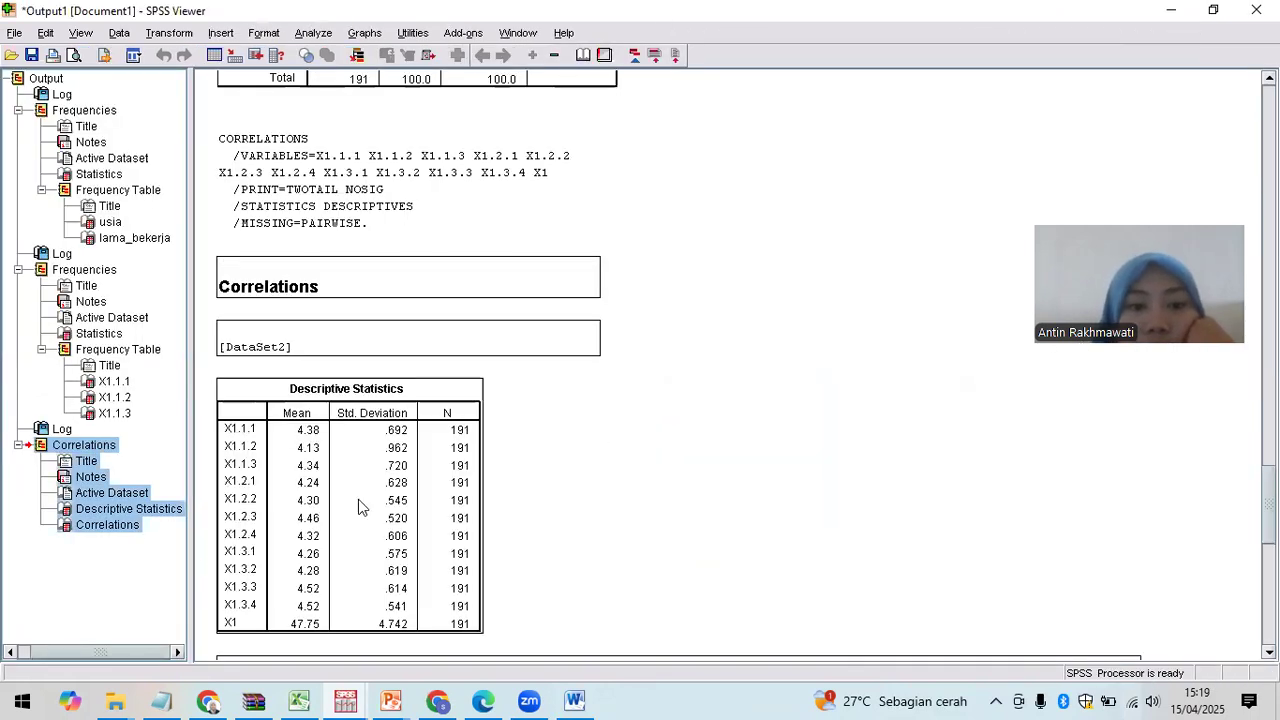
click(379, 458)
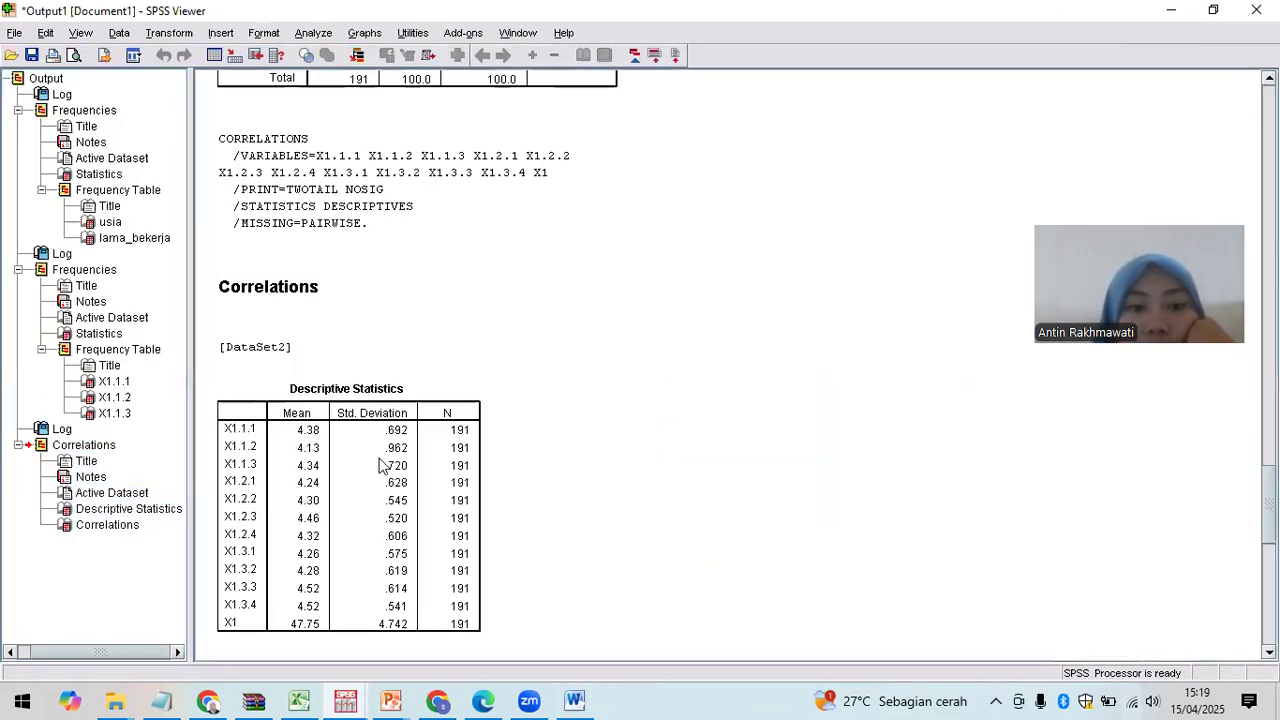
click(110, 529)
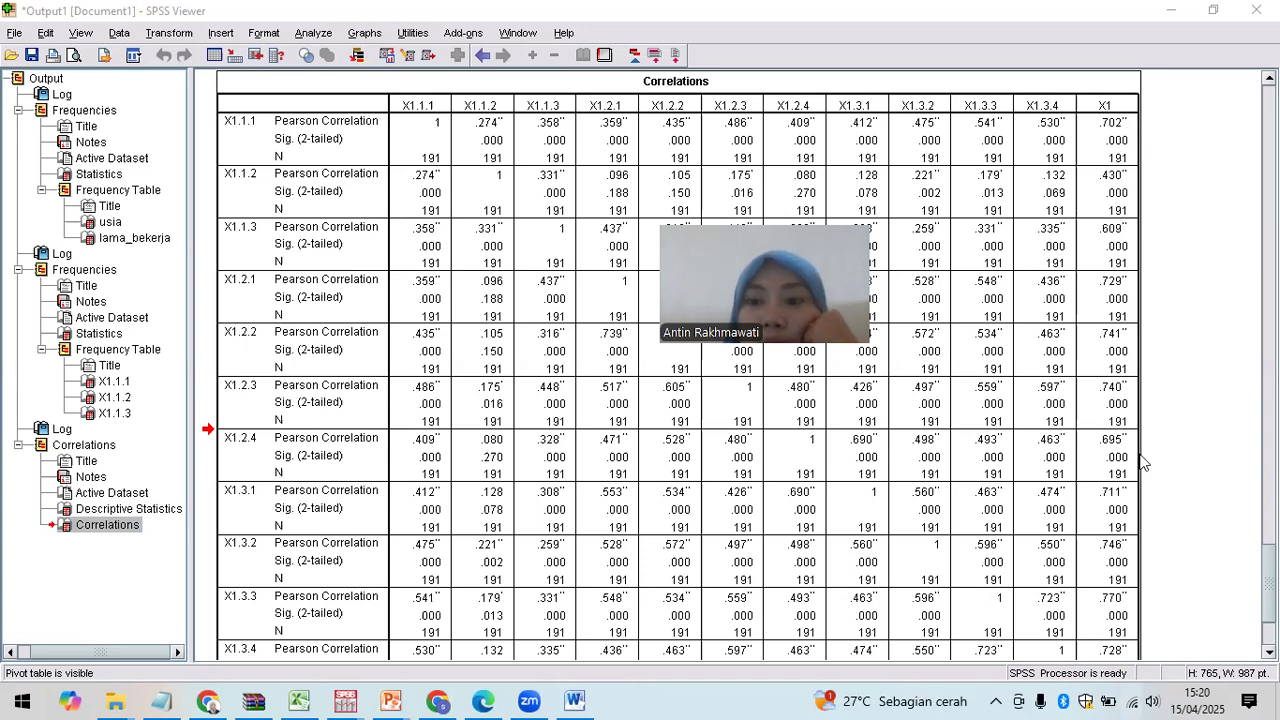
scroll(1145, 508, down, 3)
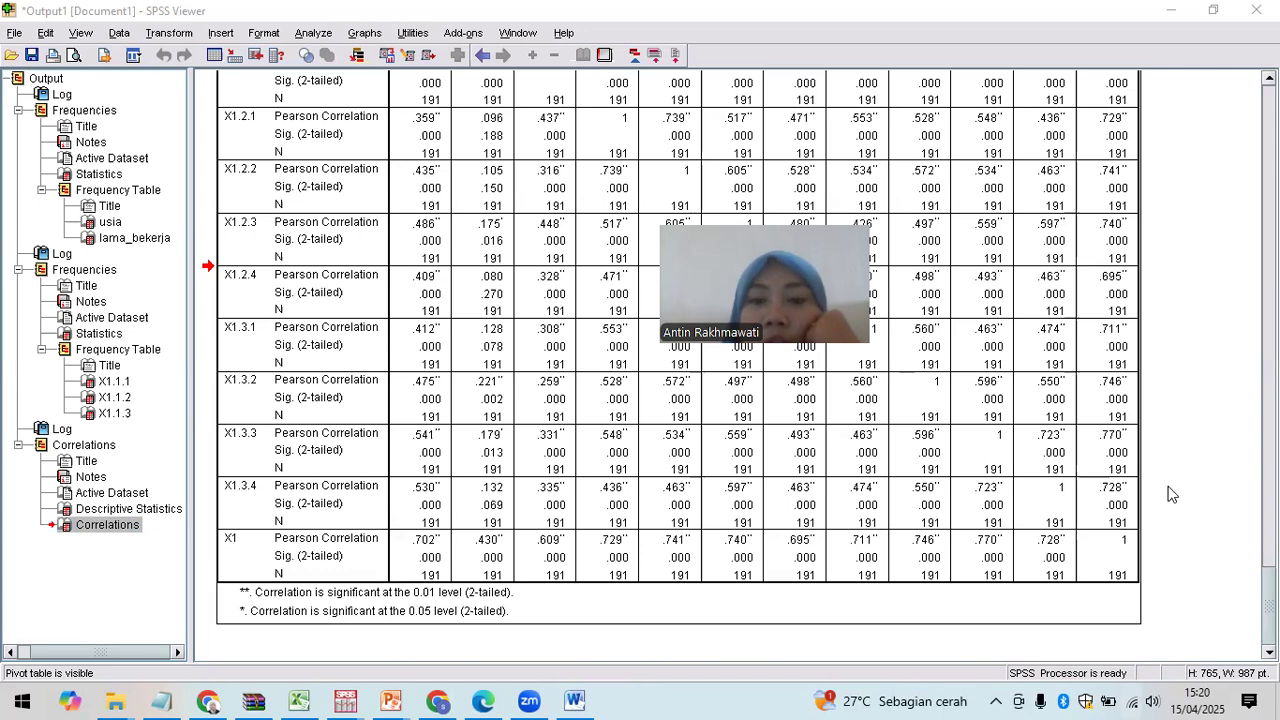
scroll(300, 290, up, 10)
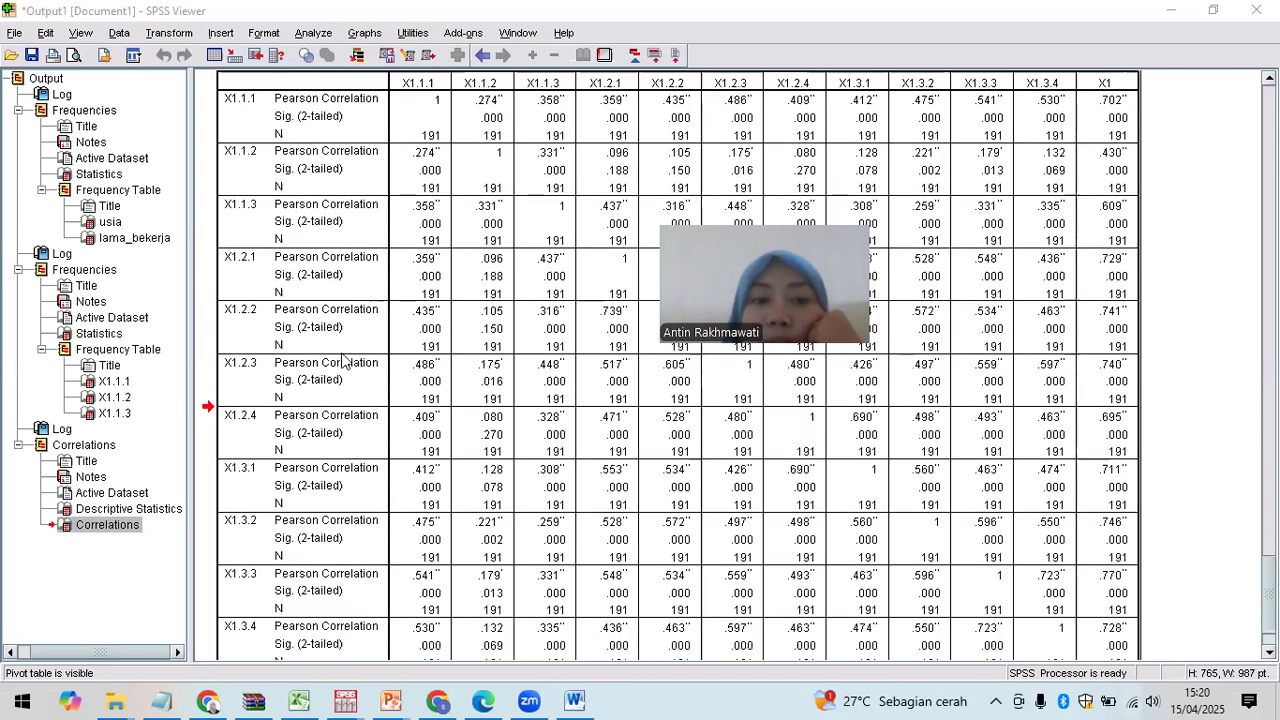
scroll(368, 385, down, 8)
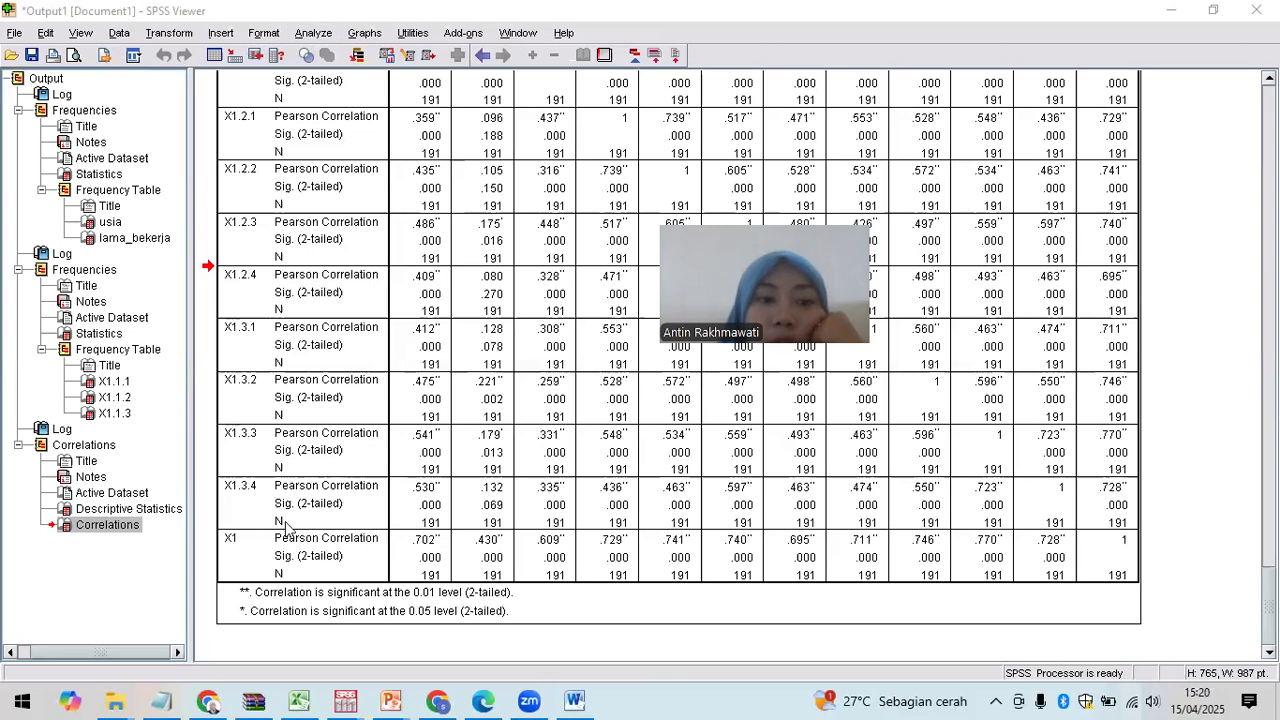
Step: Open Analyze > Scale > Reliability Analysis from the menu bar
click(322, 38)
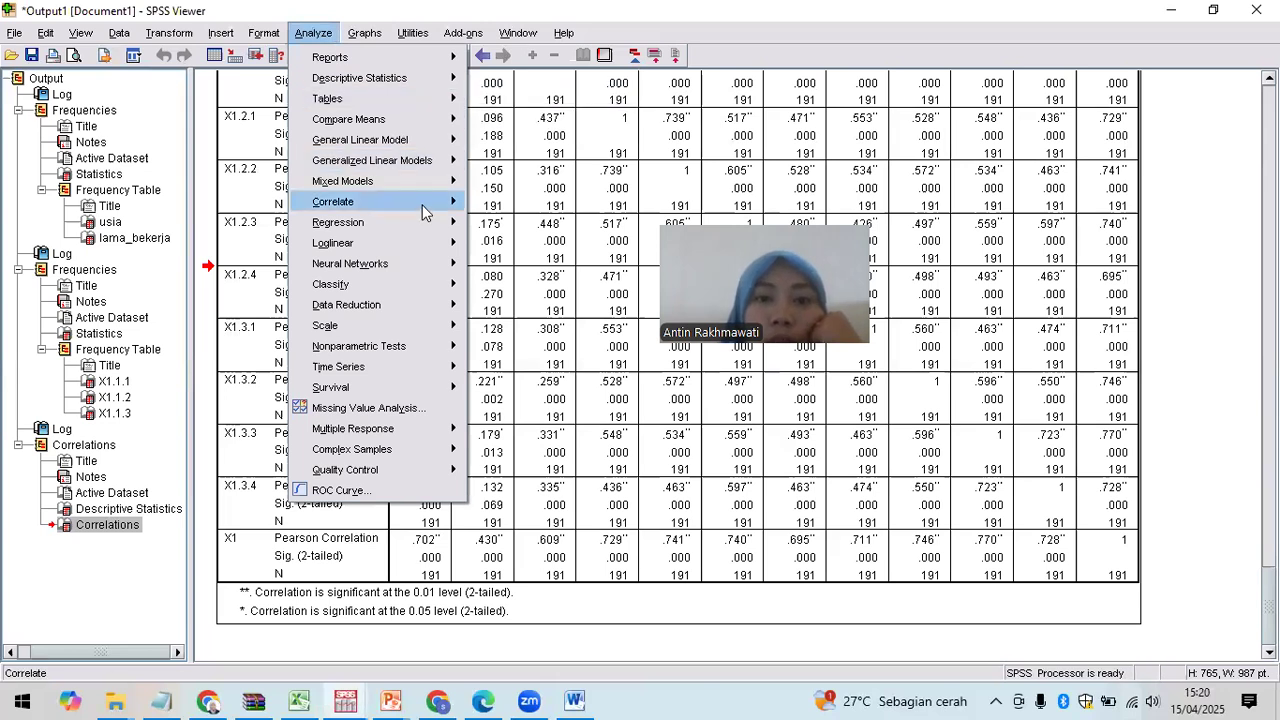
mouse_move(428, 208)
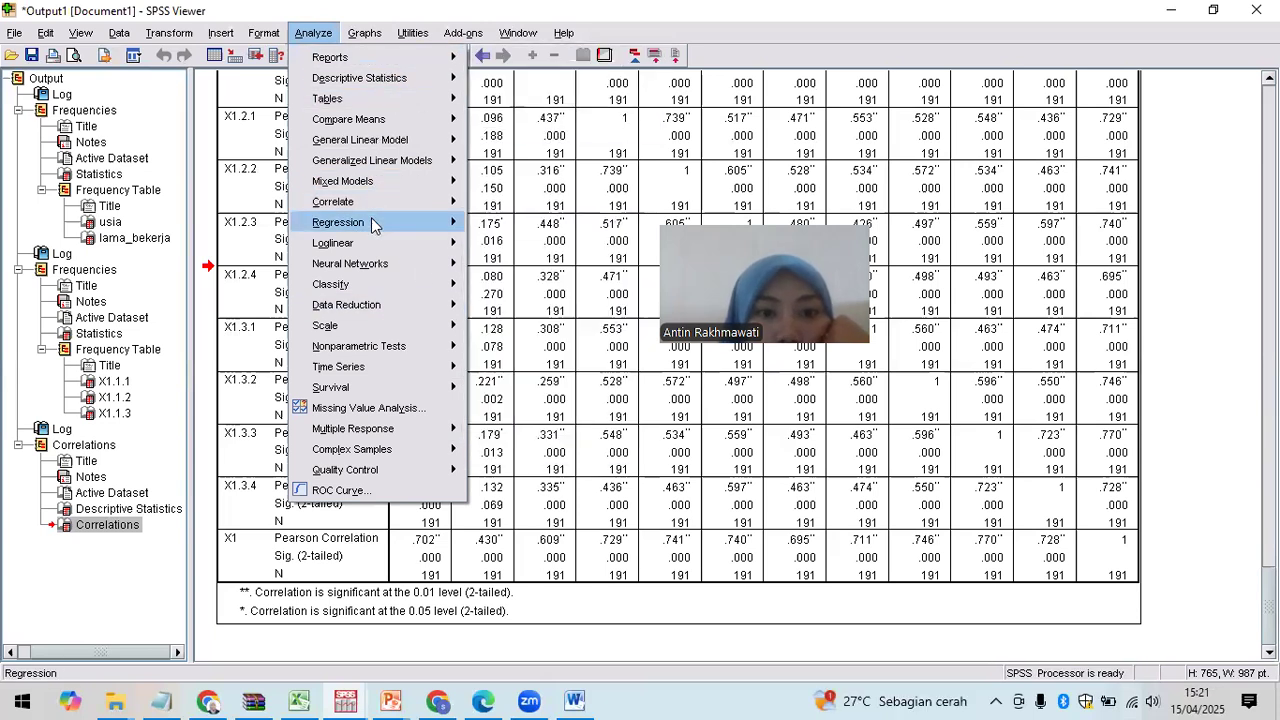
mouse_move(371, 222)
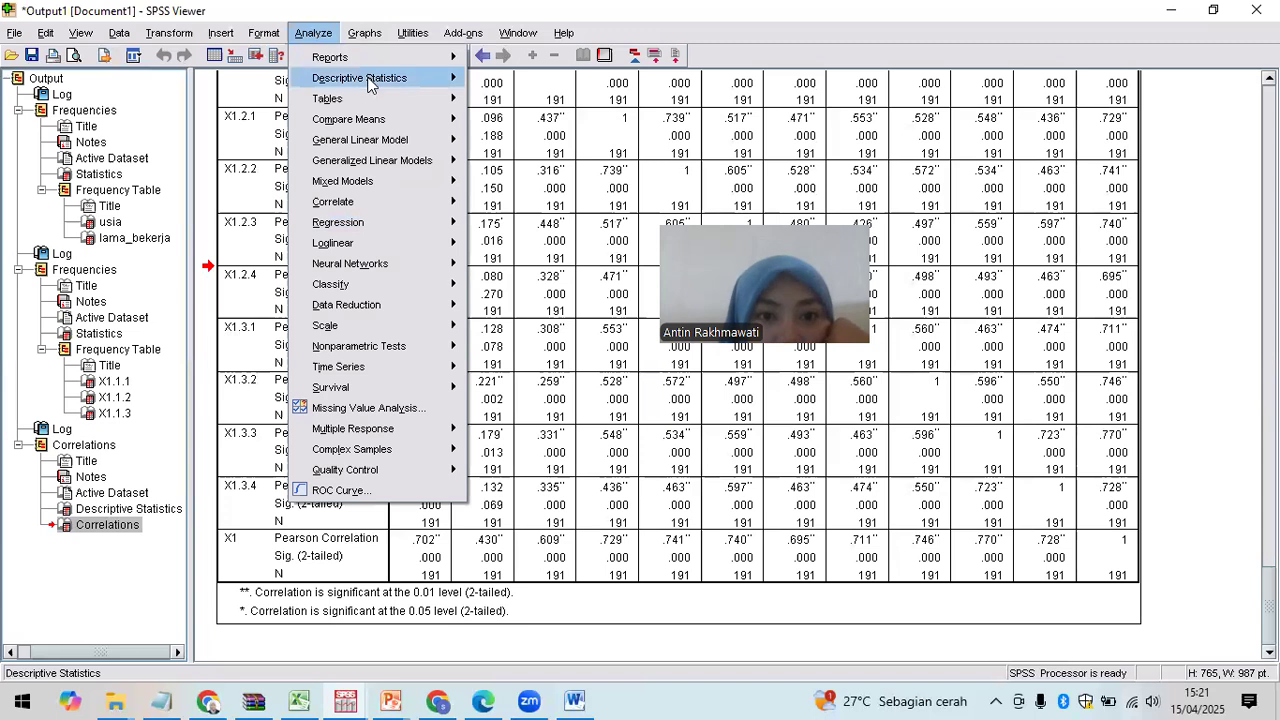
mouse_move(372, 86)
mouse_move(367, 126)
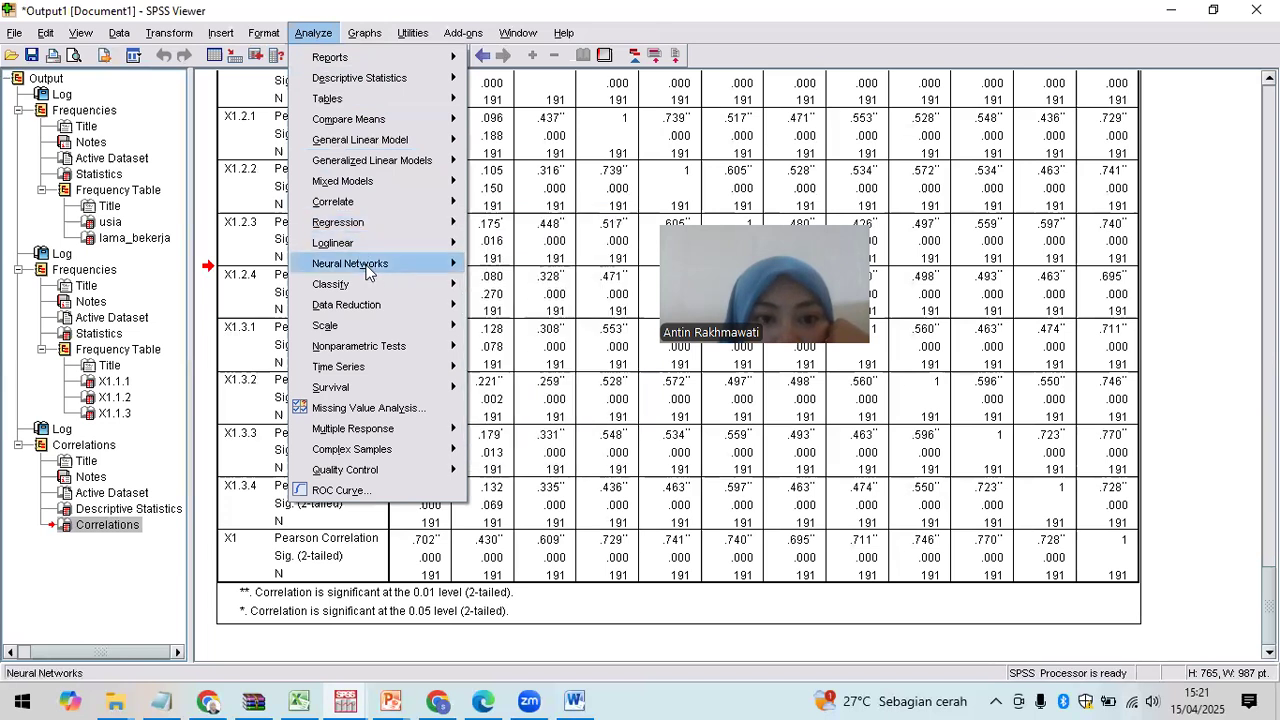
mouse_move(369, 276)
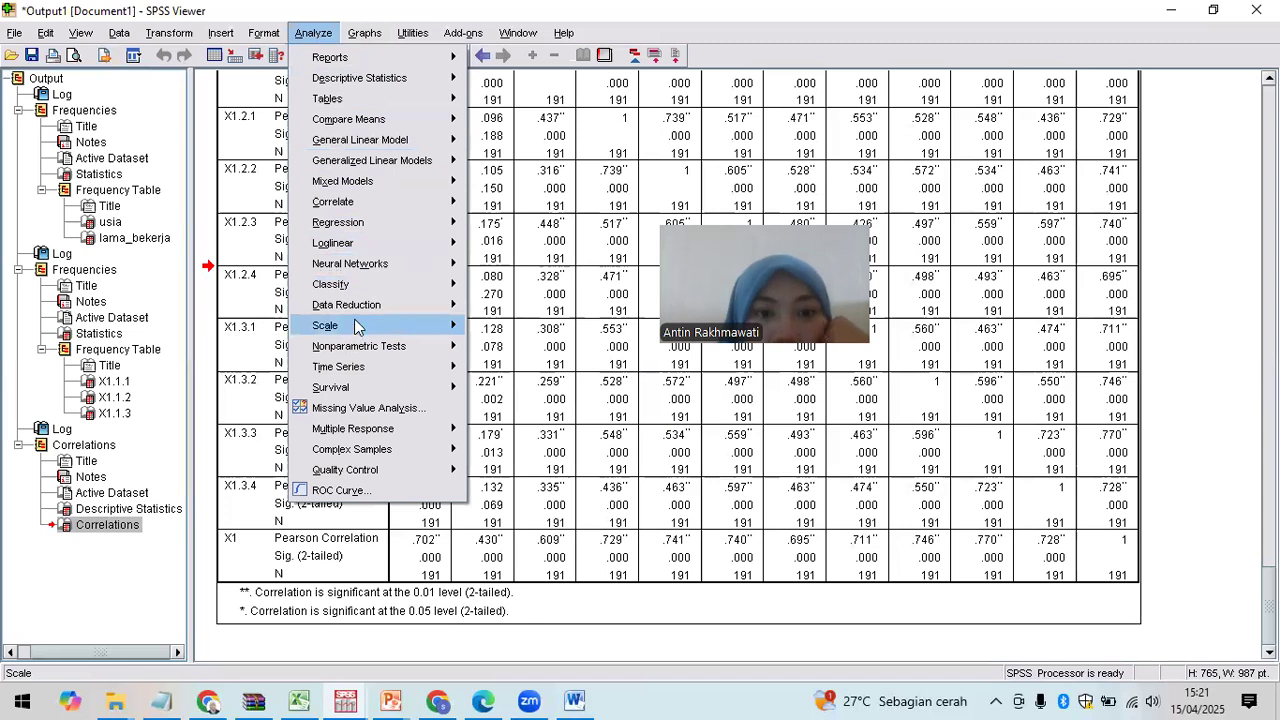
mouse_move(357, 327)
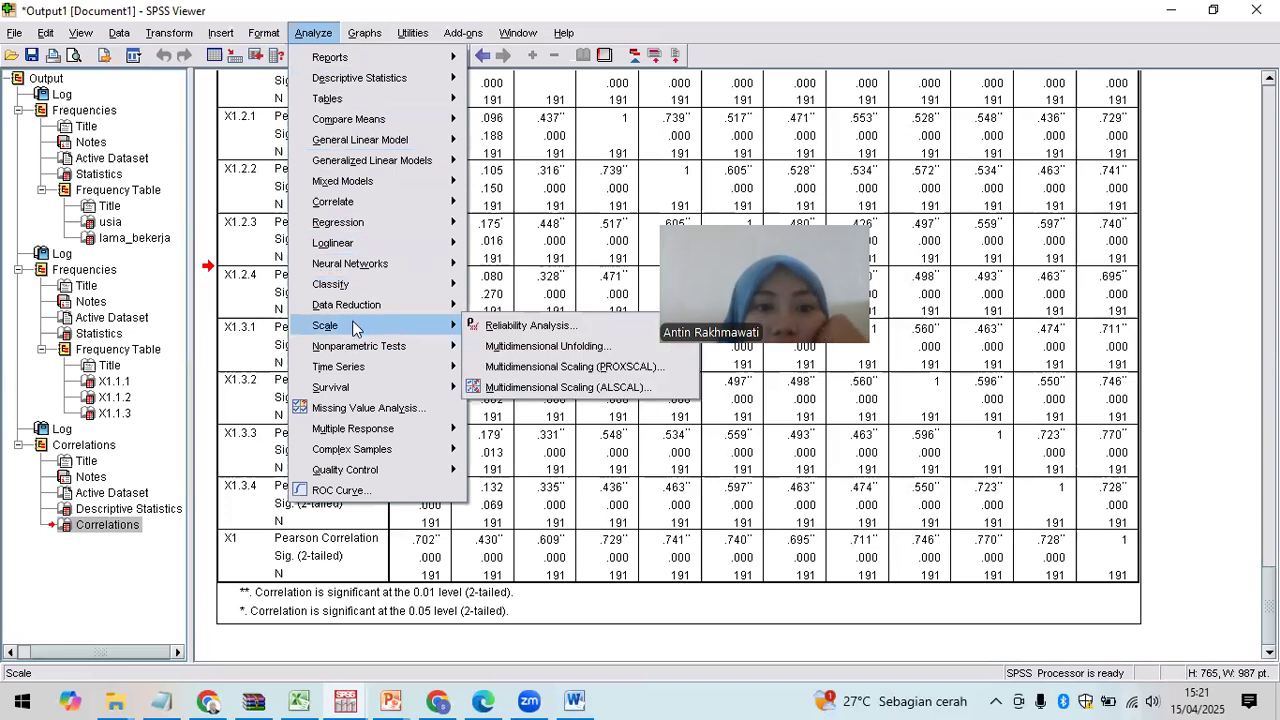
click(495, 327)
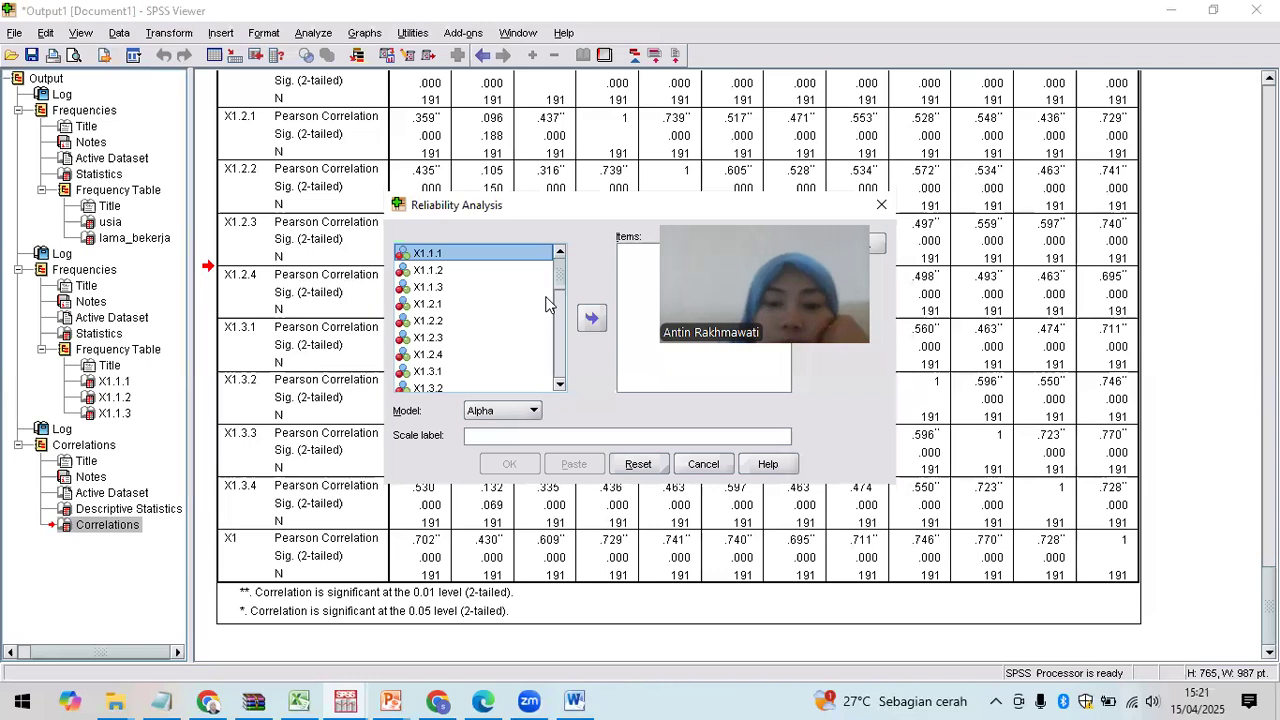
Step: Move variables X1.1.1 through X1 into the reliability Items list
key(shift+Down)
key(shift+Down)
key(shift+Down)
key(shift+Down)
key(shift+Down)
key(shift+Down)
key(shift+Down)
key(shift+Down)
key(shift+Down)
key(shift+Down)
key(shift+Down)
key(shift+Down)
key(shift+Down)
key(shift+Down)
key(shift+Down)
key(shift+Down)
key(shift+Down)
key(shift+Down)
key(shift+Down)
key(shift+End)
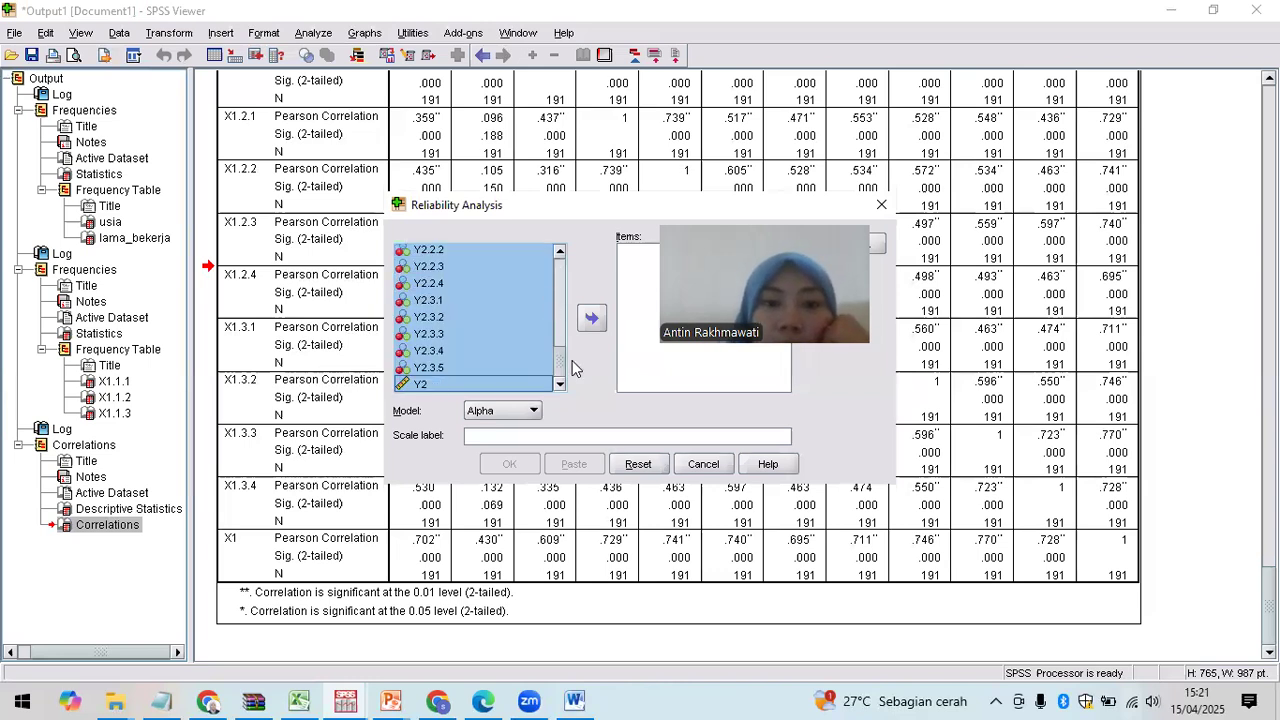
drag(561, 362, 575, 238)
click(489, 253)
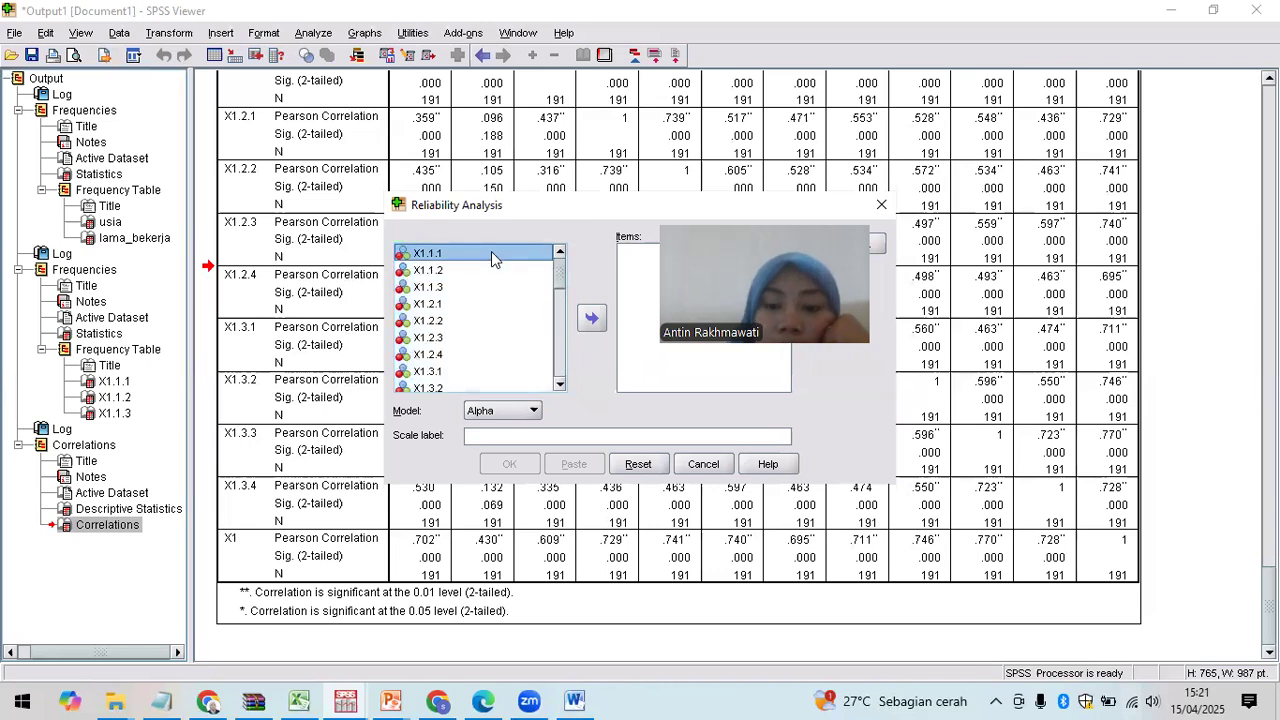
key(shift+Page_Down)
key(shift+Page_Down)
key(shift+Up)
key(shift+Up)
key(shift+Up)
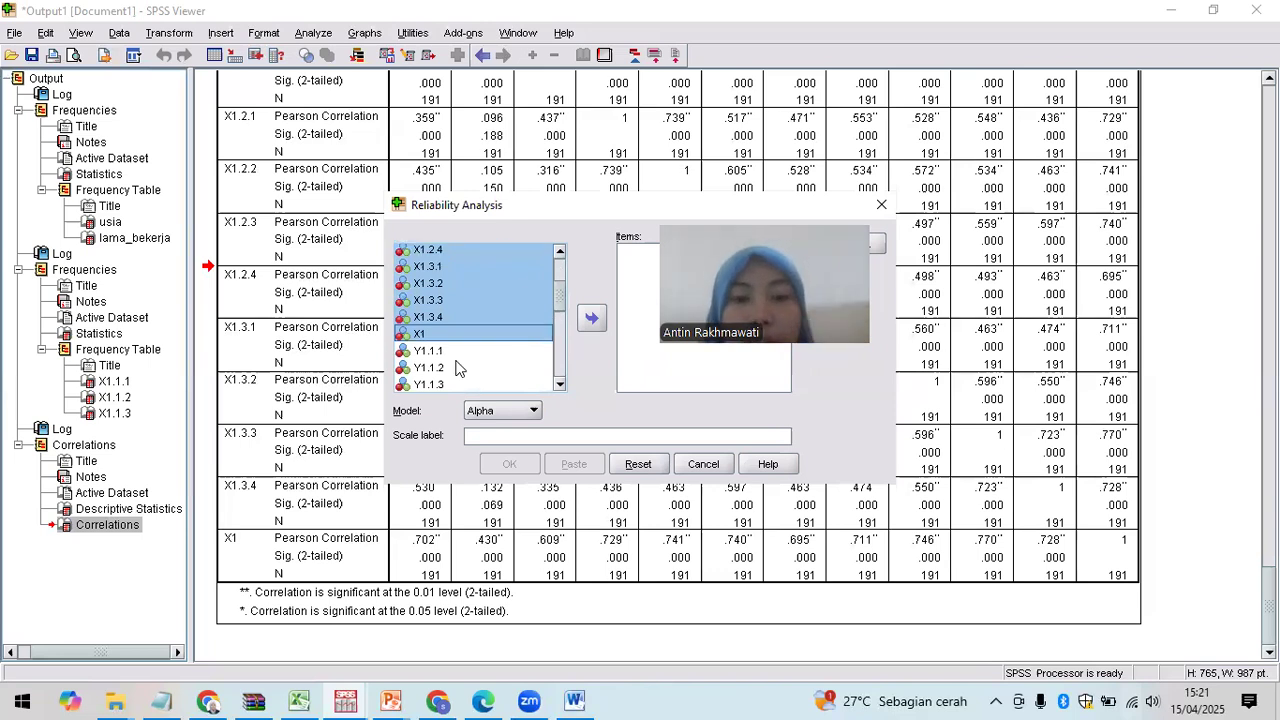
click(592, 322)
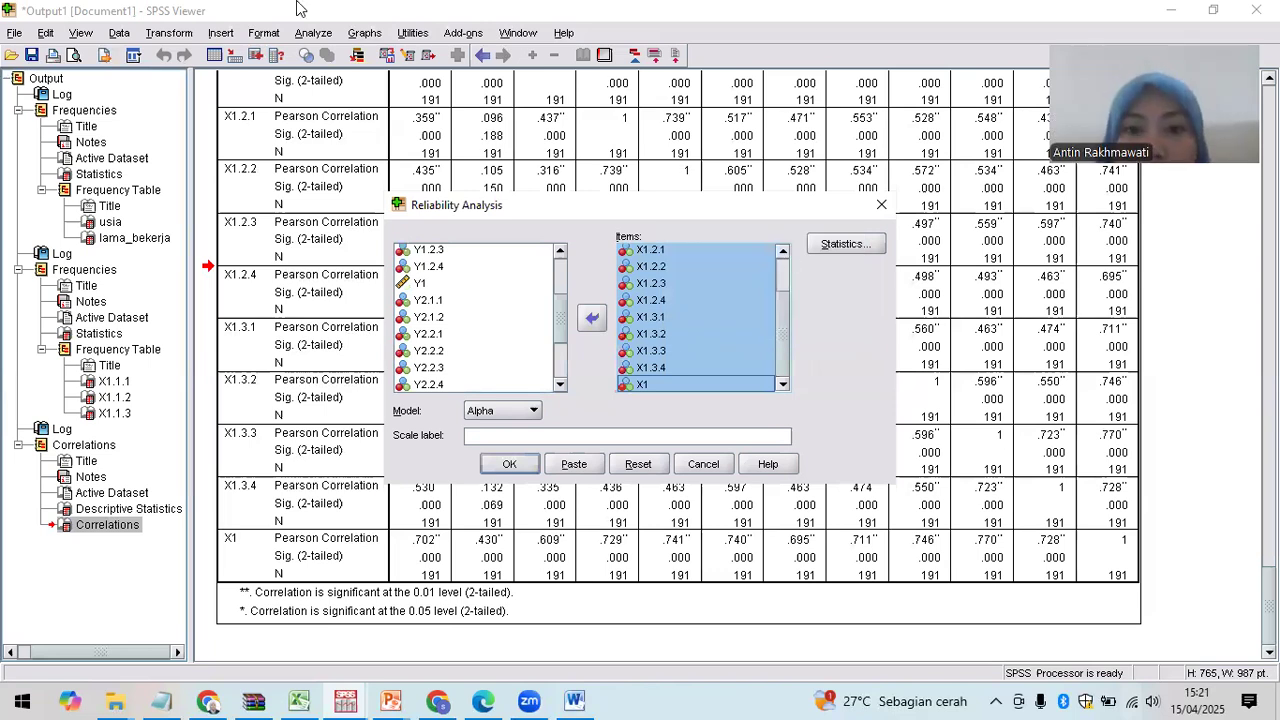
Step: Add Inter-Item Correlations and item Means statistics, then run the Cronbach's alpha analysis
click(828, 245)
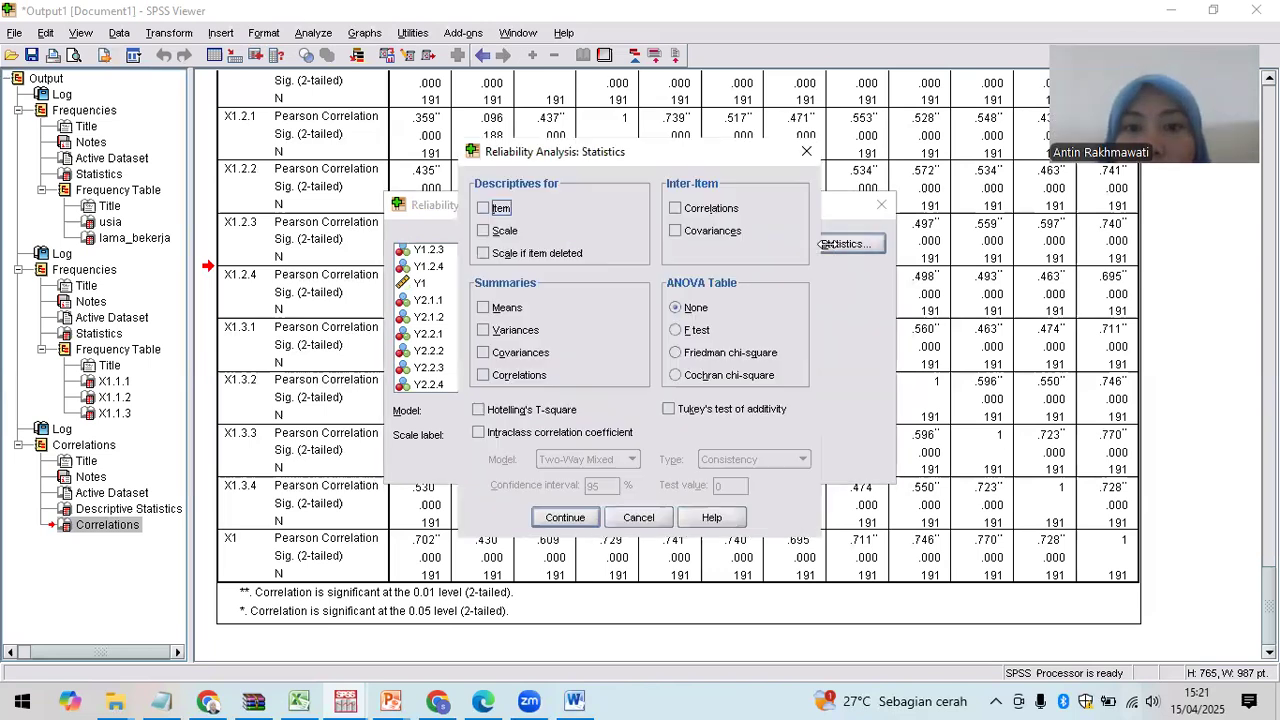
click(697, 210)
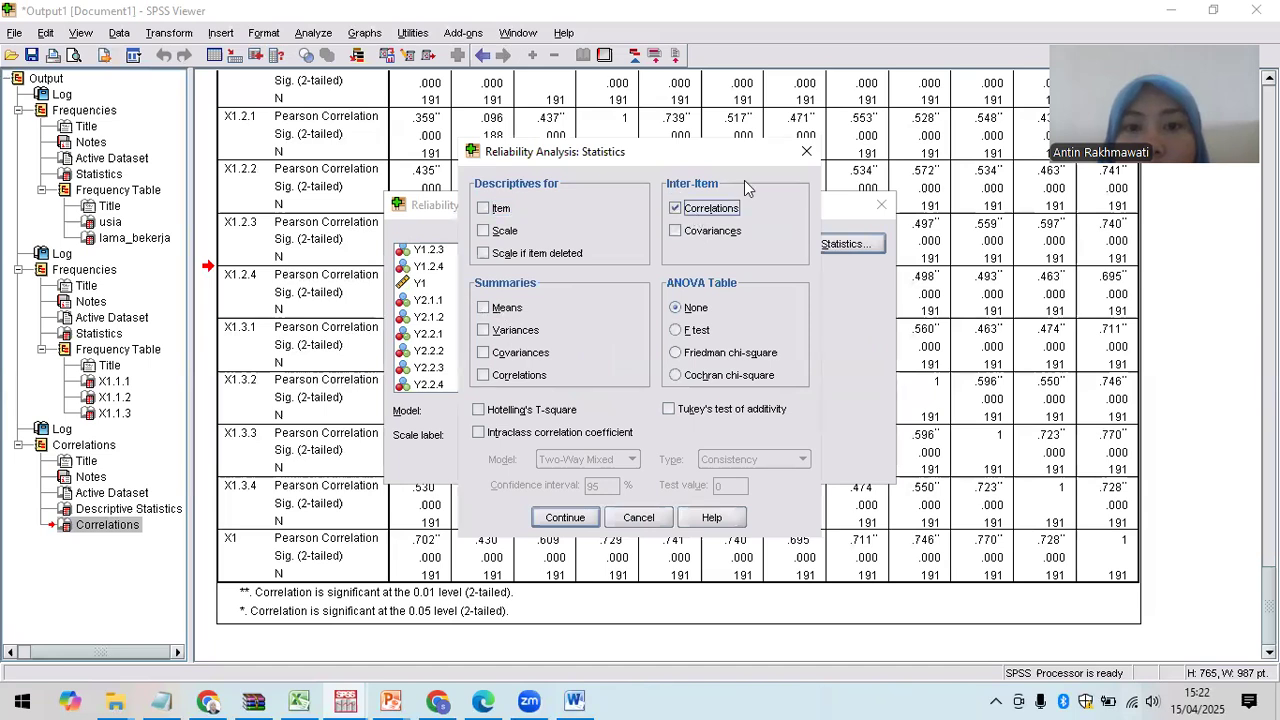
click(490, 310)
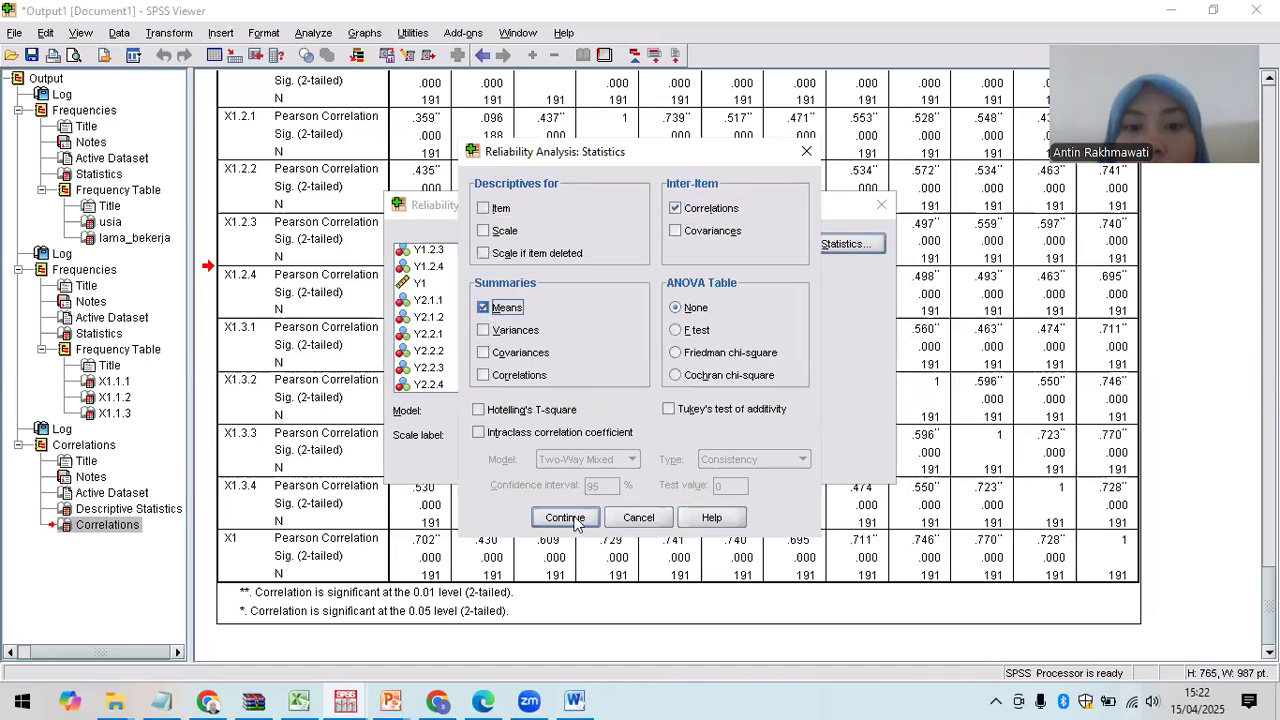
click(565, 518)
click(509, 466)
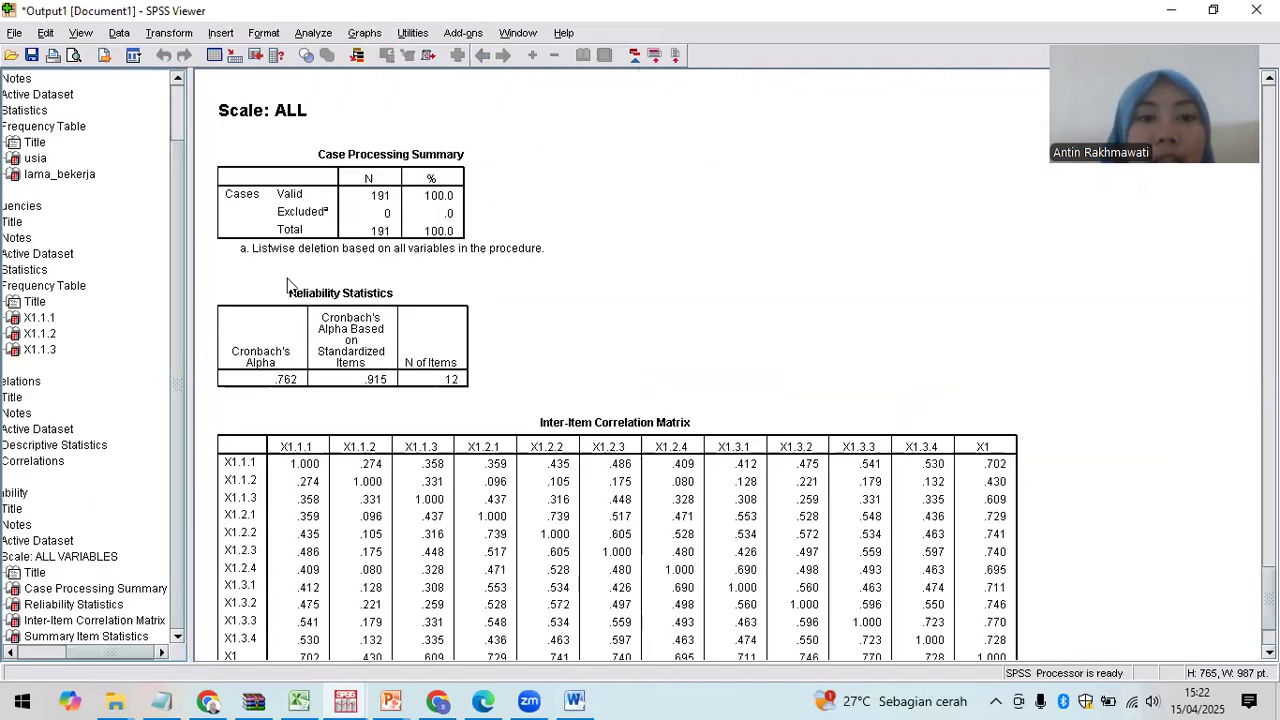
Step: Highlight the Reliability Statistics table (alpha .762), then switch to the 'materi uji validitas reliabilitas' presentation
click(430, 352)
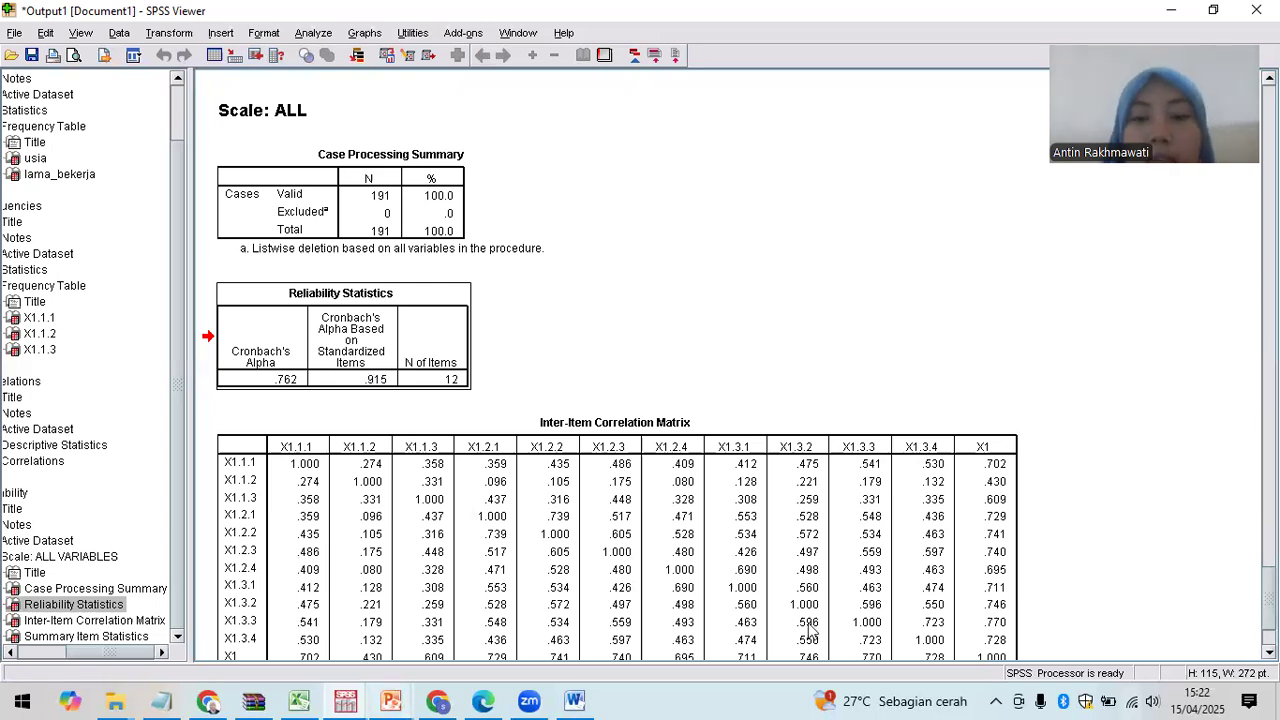
click(390, 702)
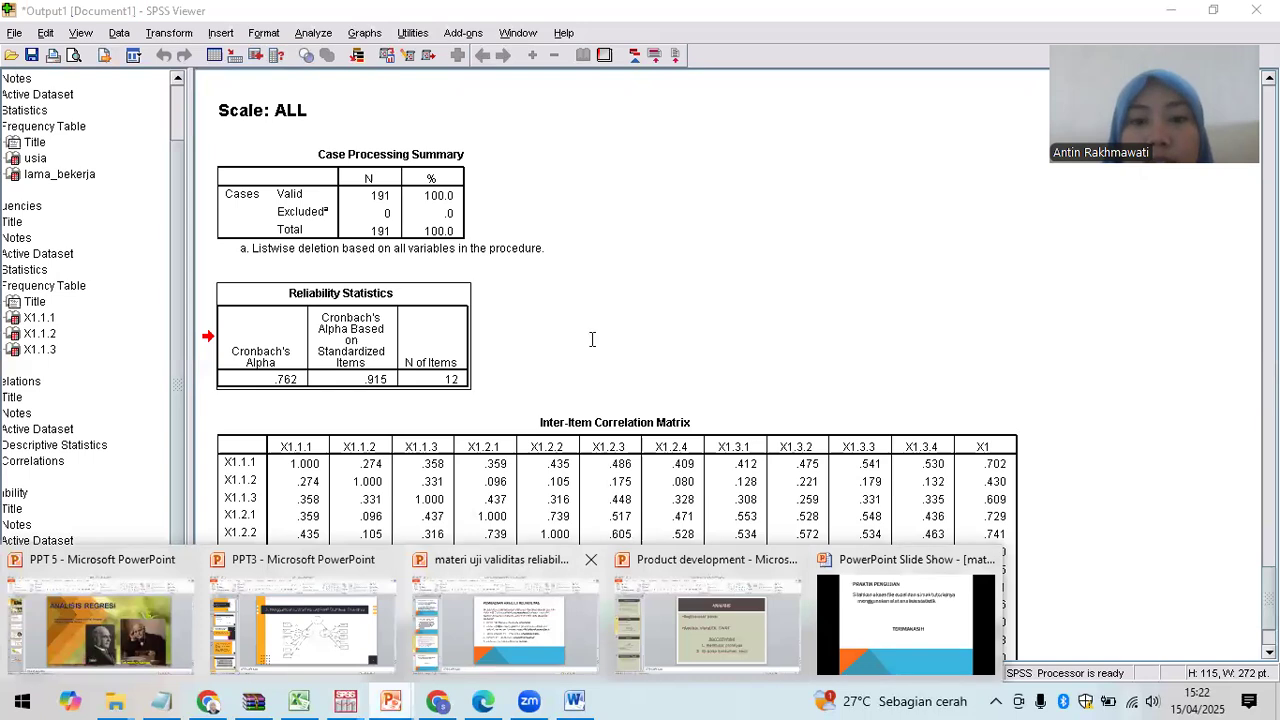
click(506, 622)
Step: Highlight 'reliabilitas sempurna' on slide 12, then run the slide show through to its end screen
click(564, 325)
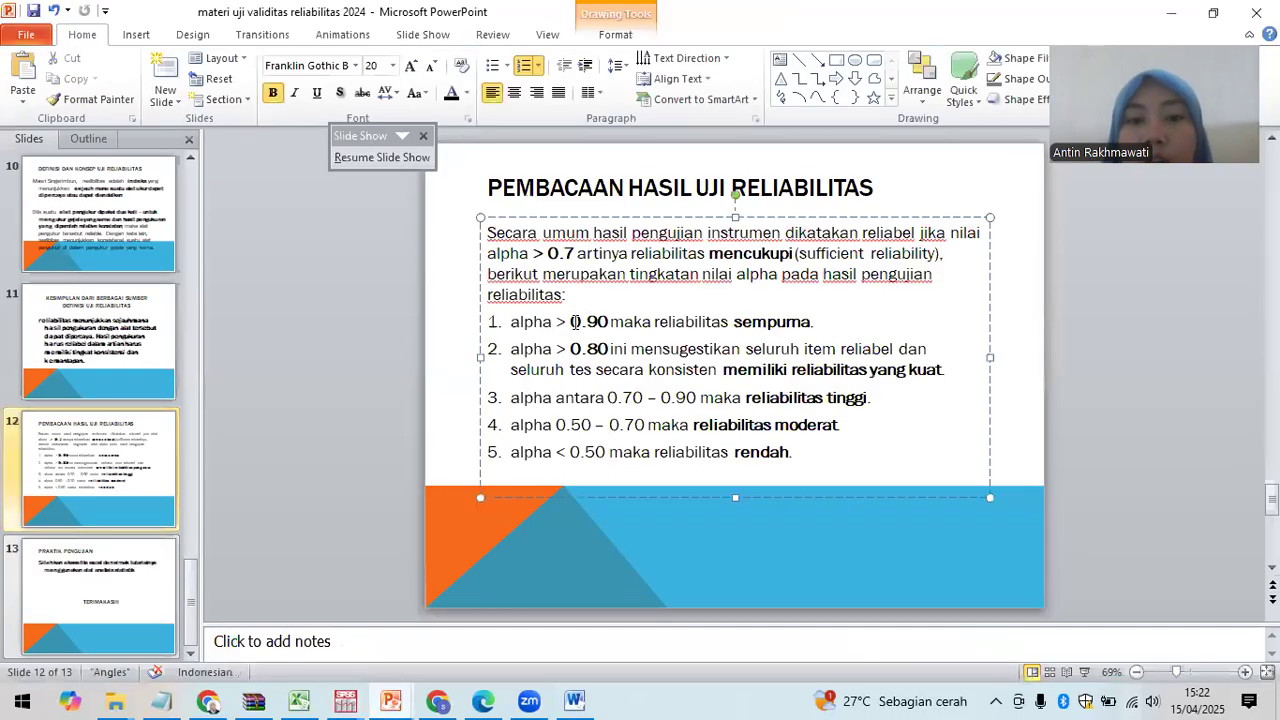
drag(597, 321, 725, 323)
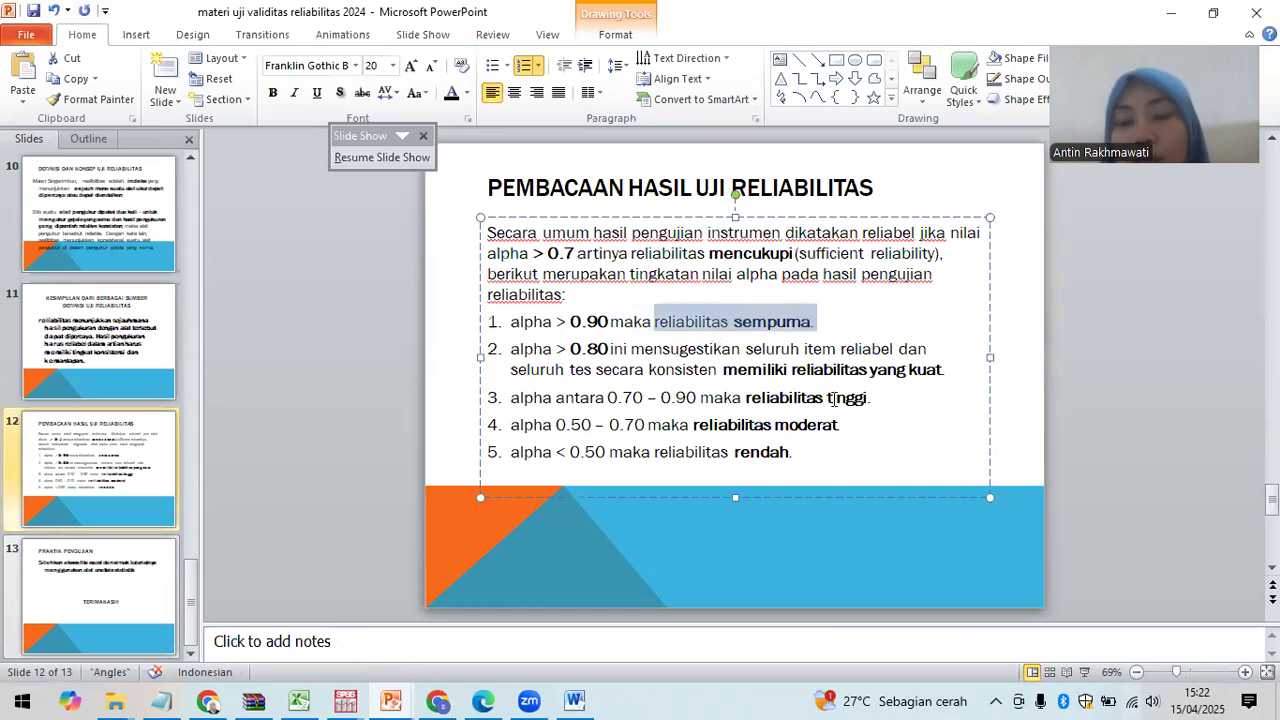
click(398, 700)
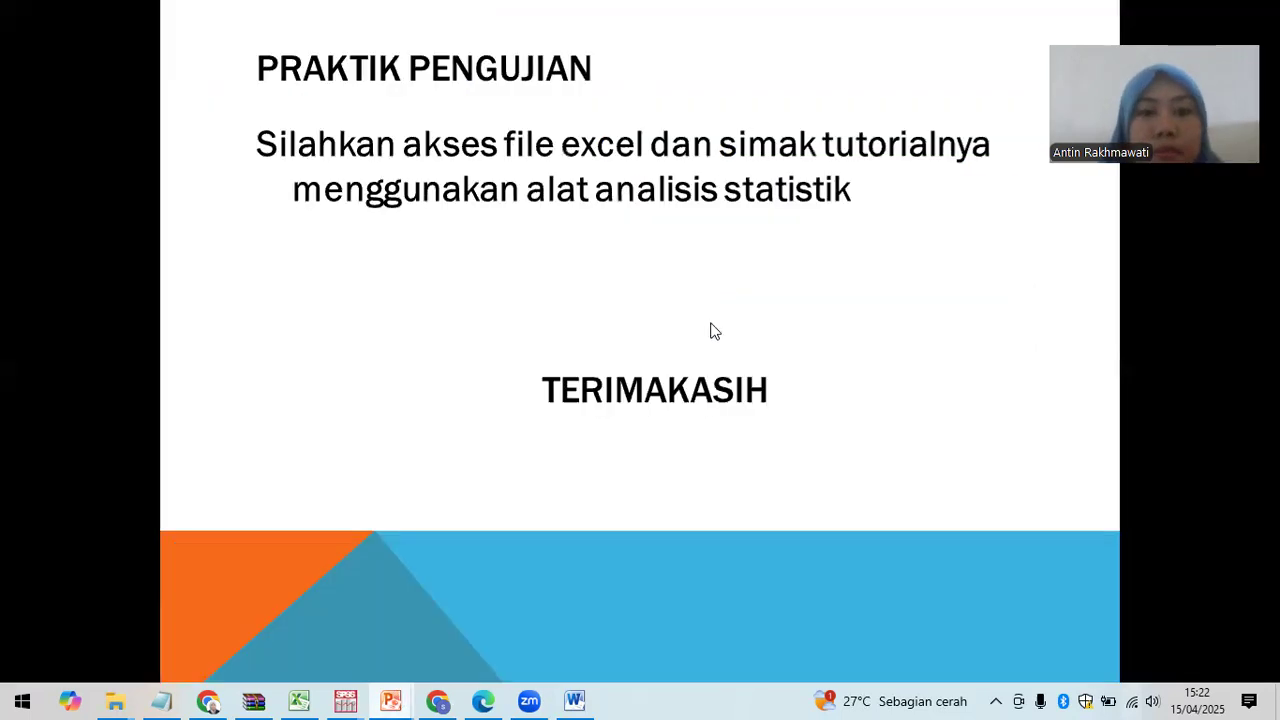
click(710, 322)
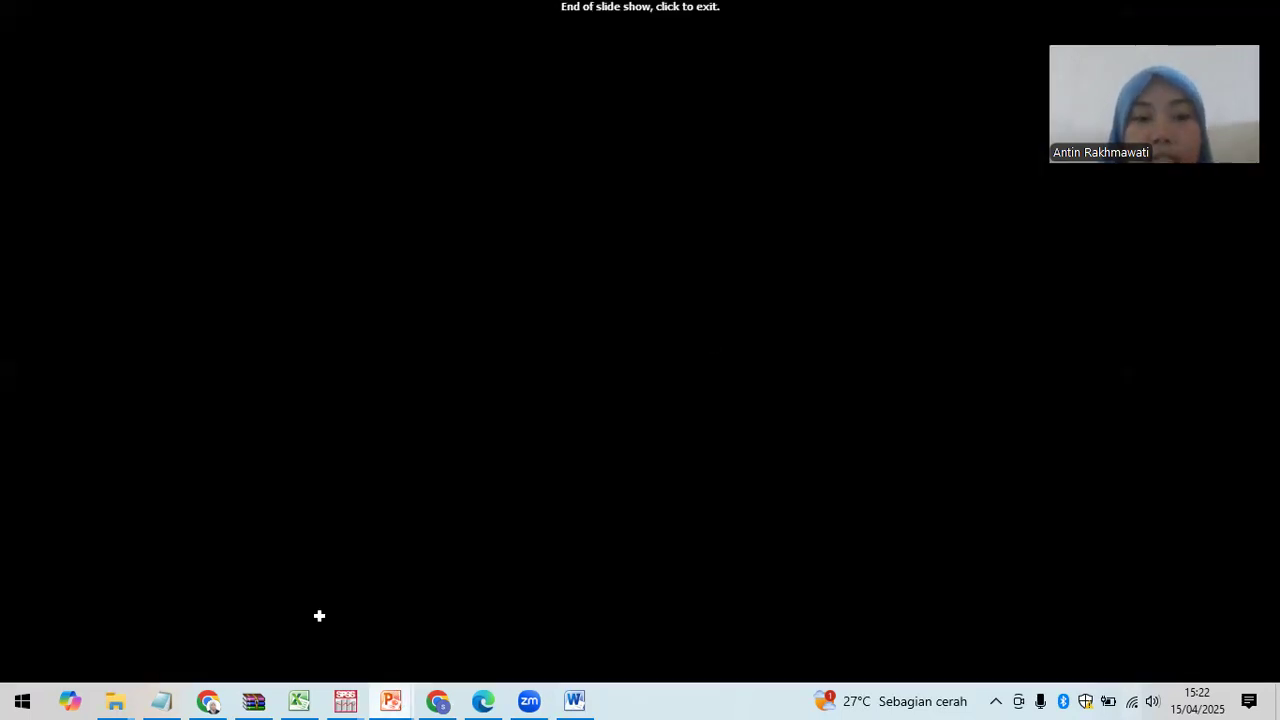
click(338, 520)
click(305, 698)
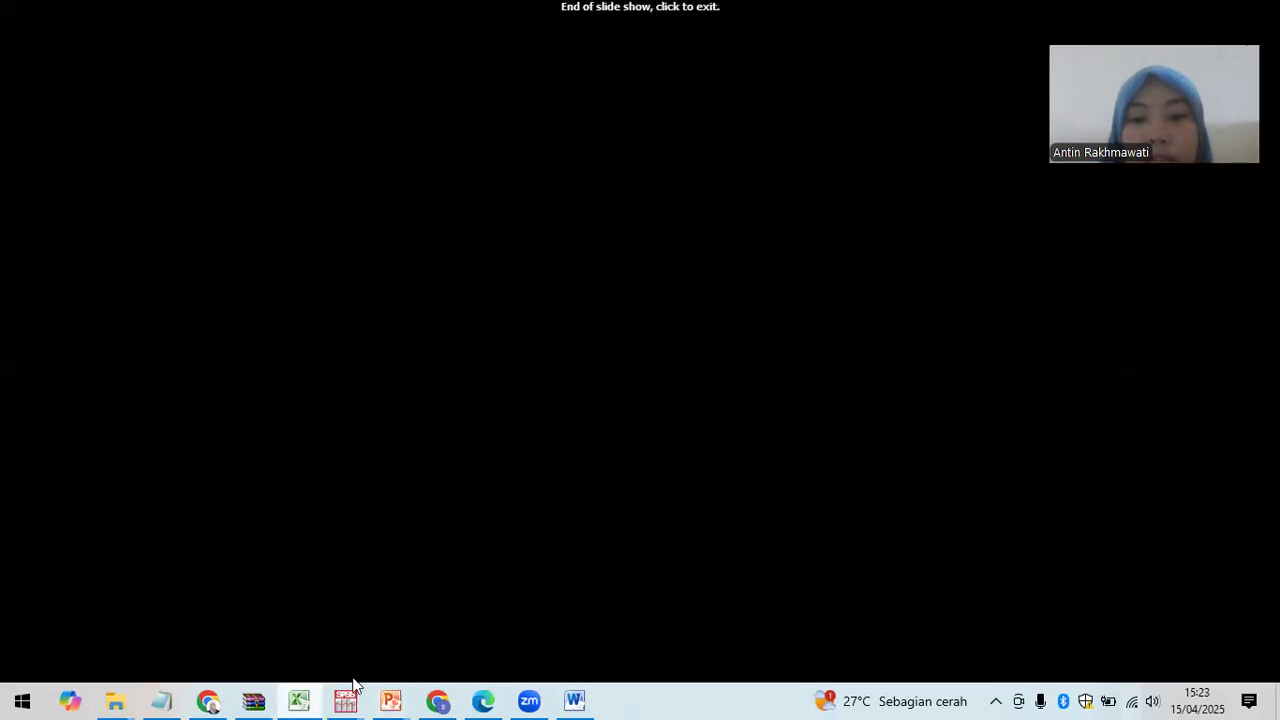